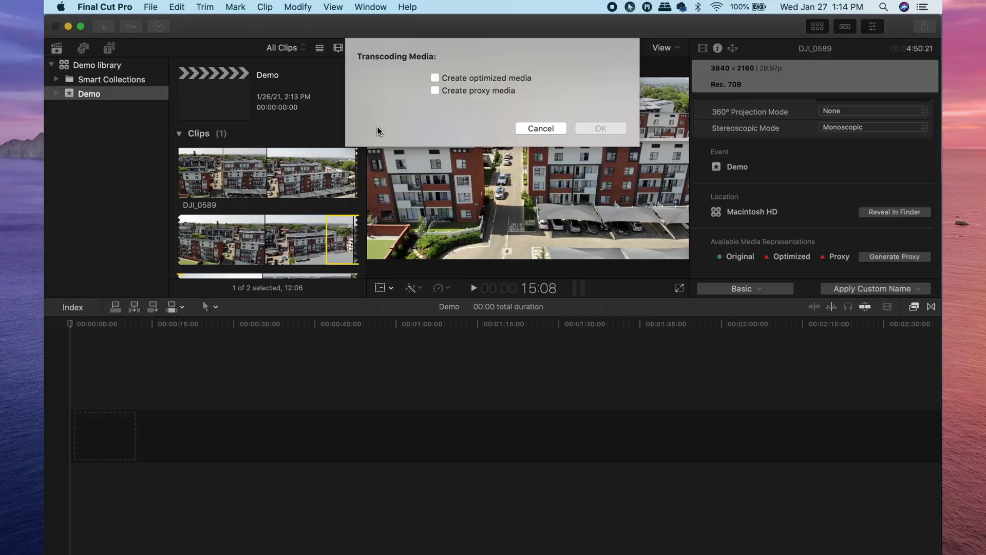
# Cancel the Transcoding Media dialog for DJI_0589 without creating optimized or proxy media
pyautogui.click(436, 91)
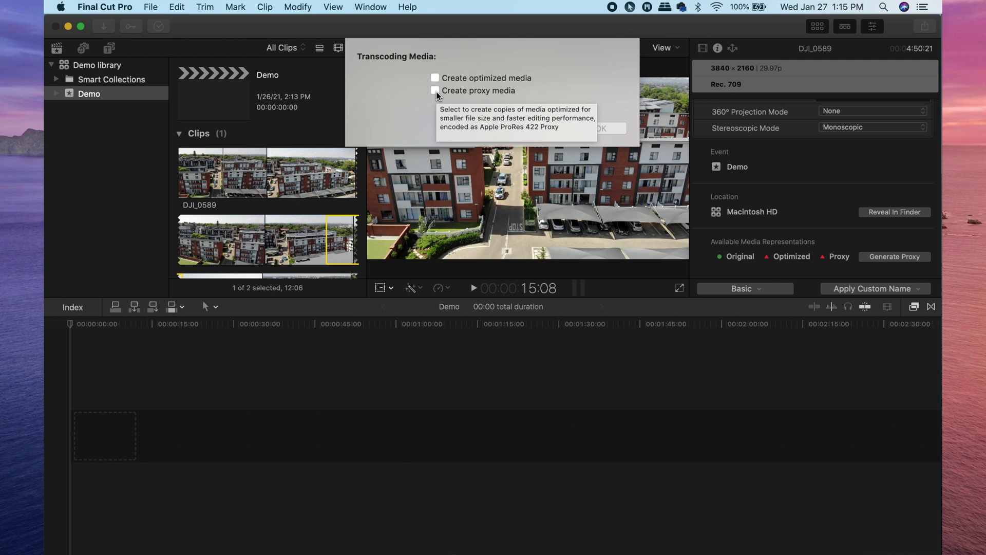
pyautogui.click(373, 126)
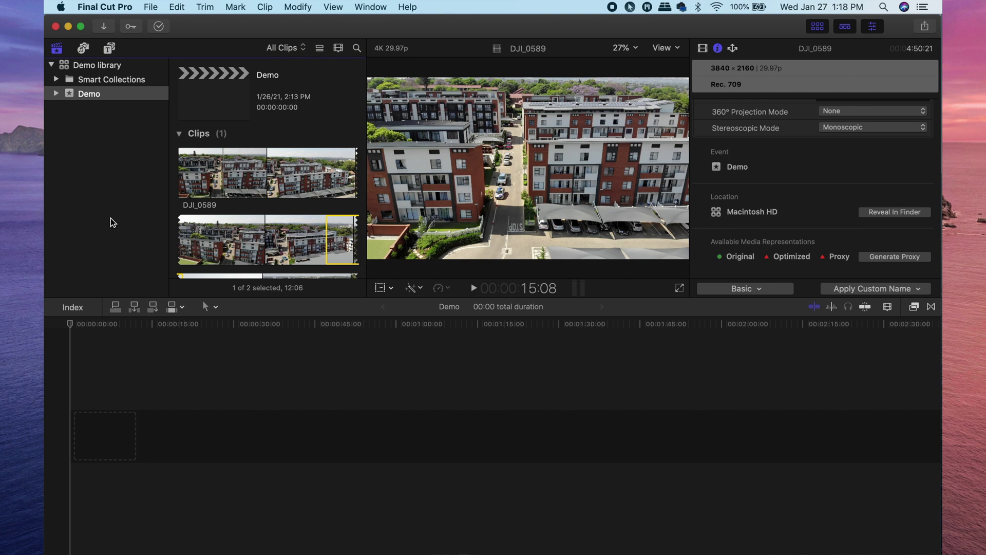
pyautogui.click(151, 8)
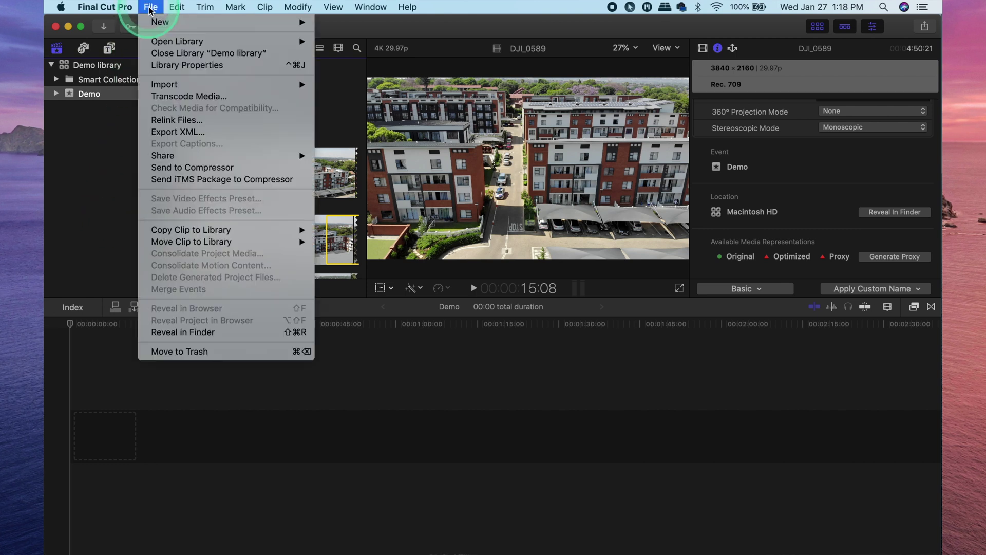
pyautogui.moveTo(154, 85)
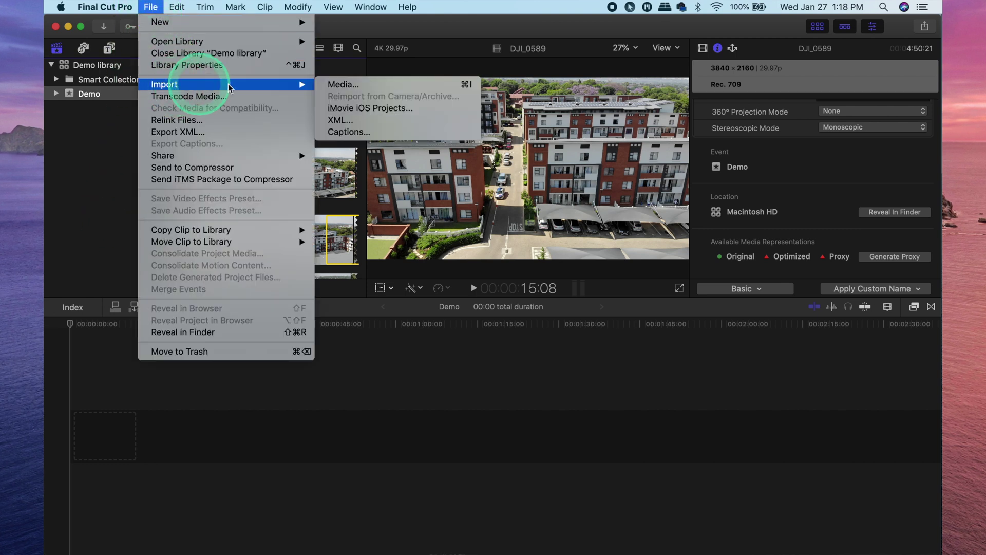
pyautogui.click(338, 85)
pyautogui.click(804, 363)
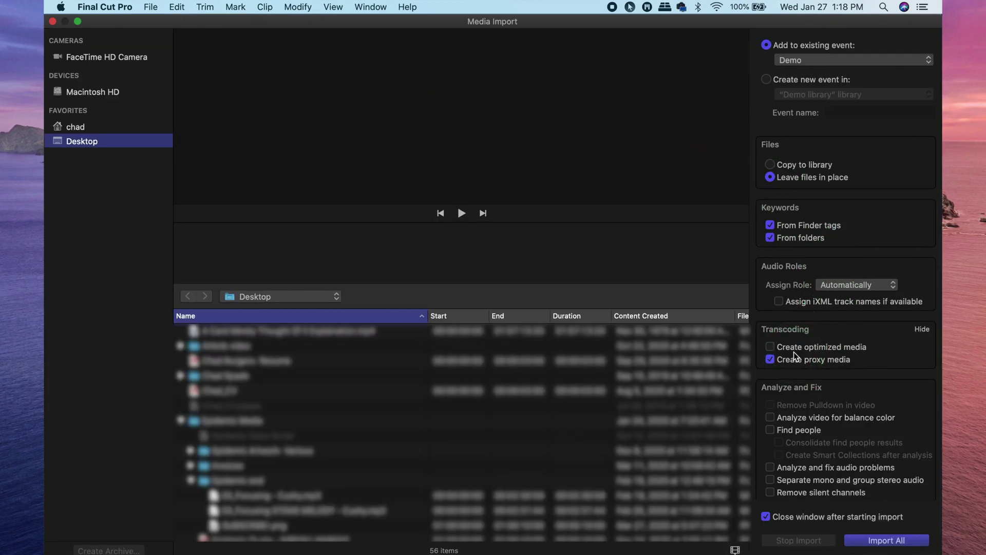
pyautogui.click(771, 359)
pyautogui.click(773, 361)
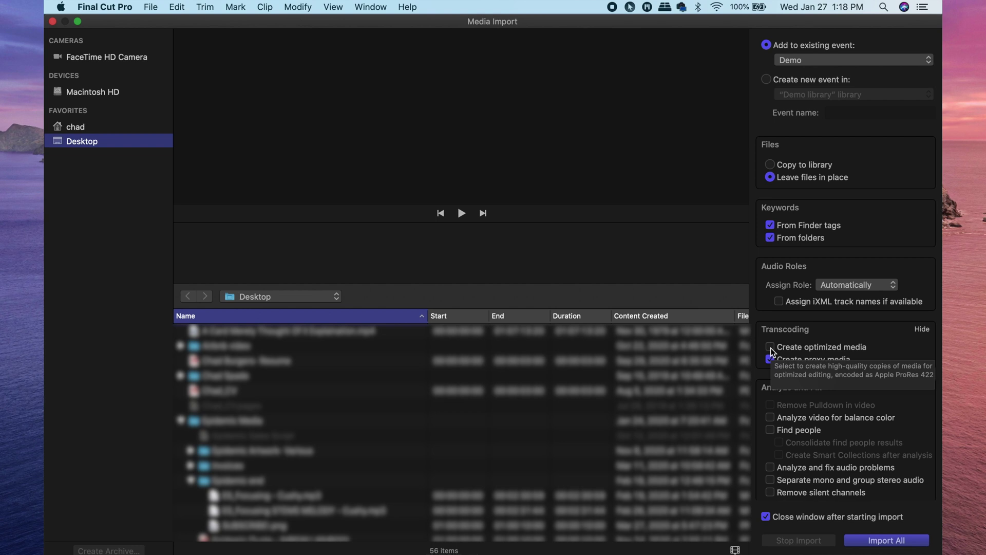
pyautogui.moveTo(819, 353); pyautogui.dragTo(853, 339)
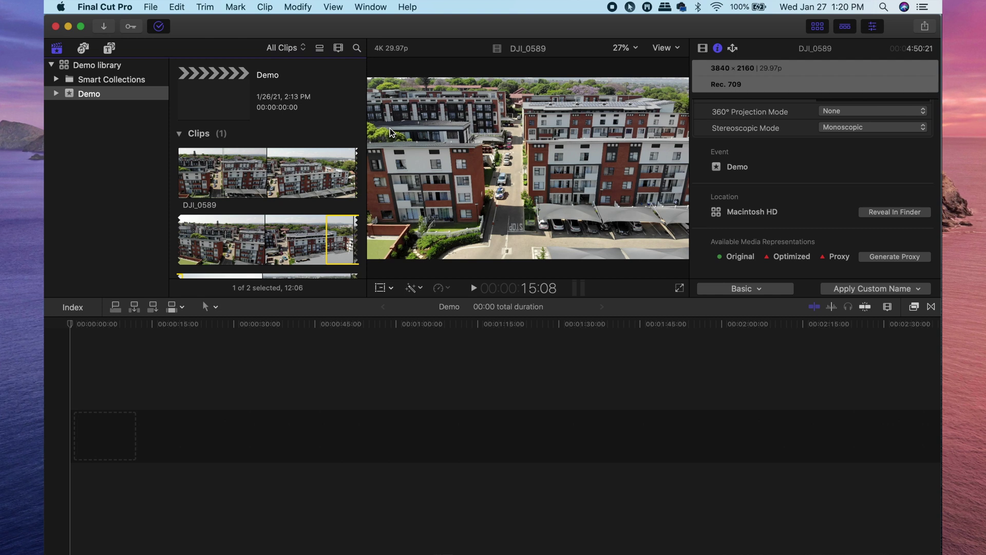
pyautogui.rightClick(281, 182)
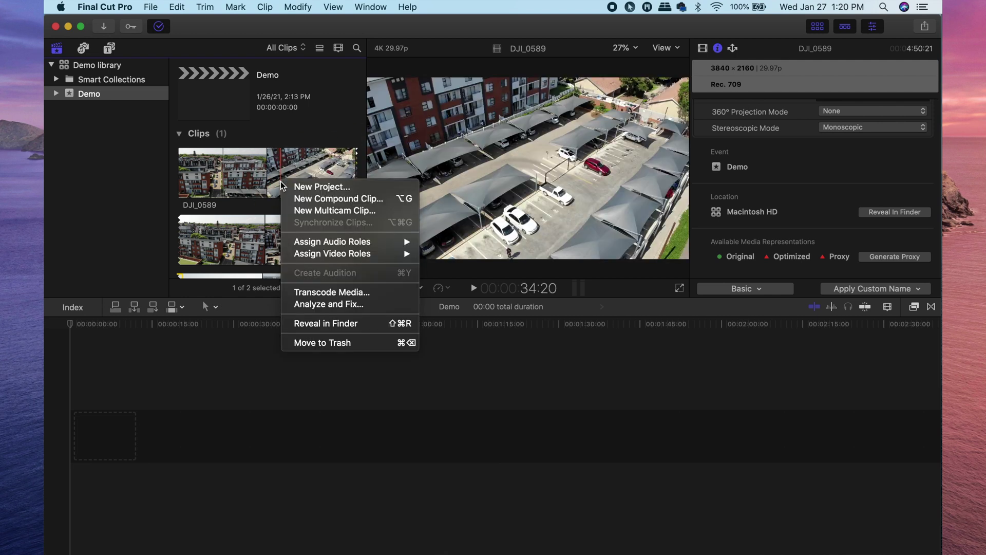
pyautogui.click(323, 291)
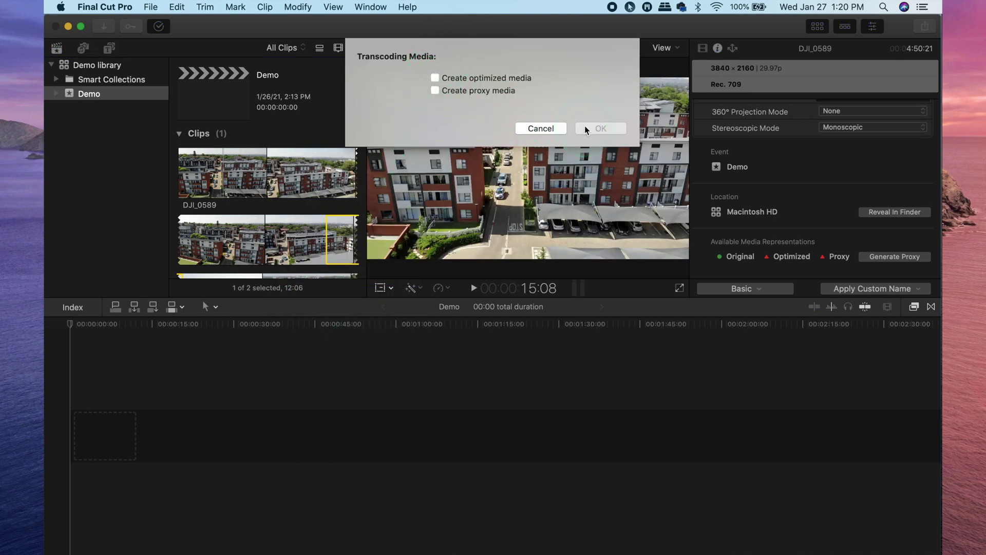
pyautogui.click(556, 128)
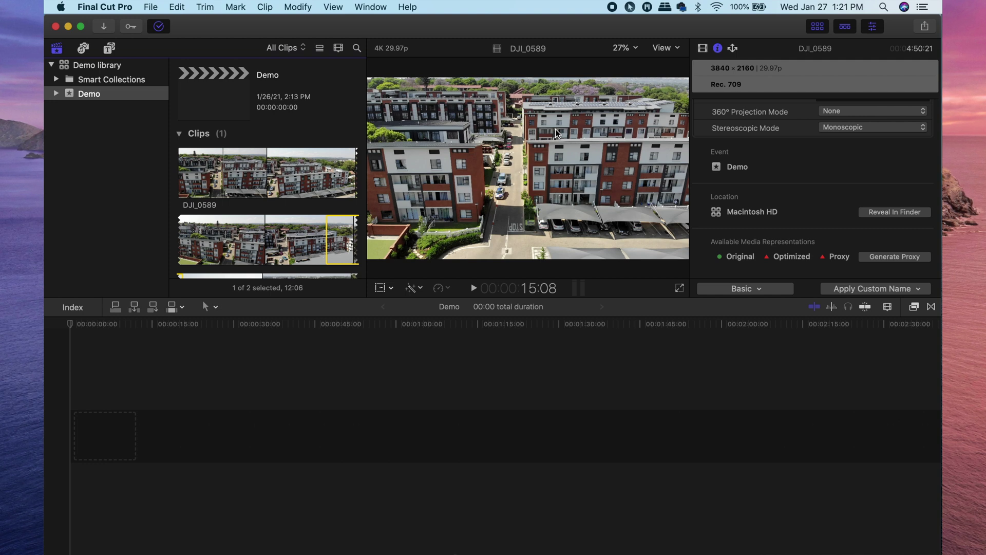
# Enable Create proxy media in the Import preferences and close the preferences window
pyautogui.click(113, 8)
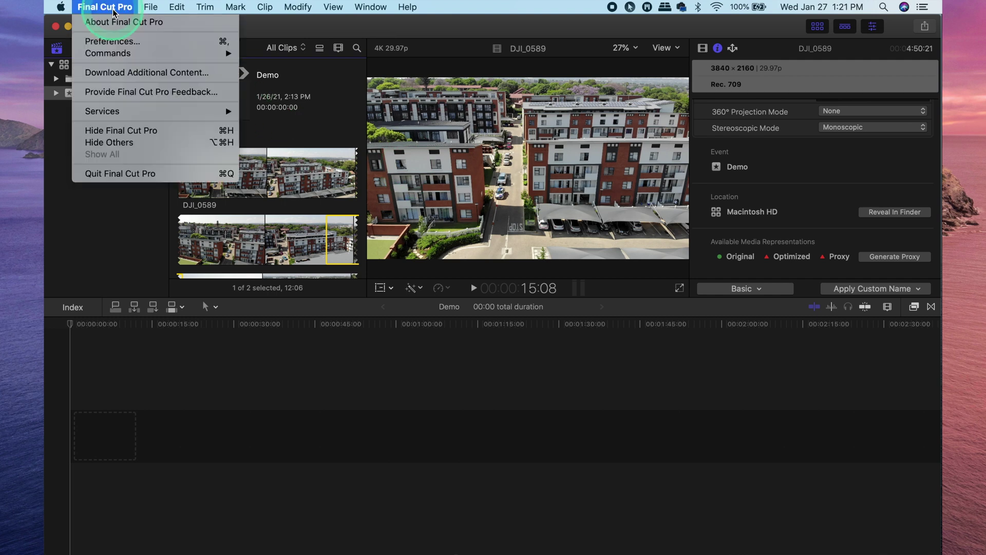
pyautogui.click(111, 42)
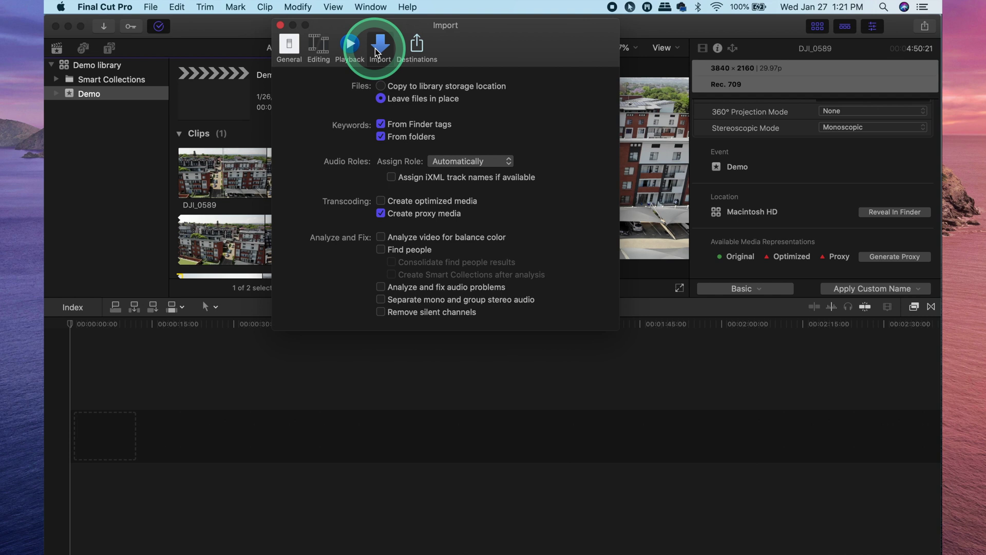
pyautogui.click(380, 214)
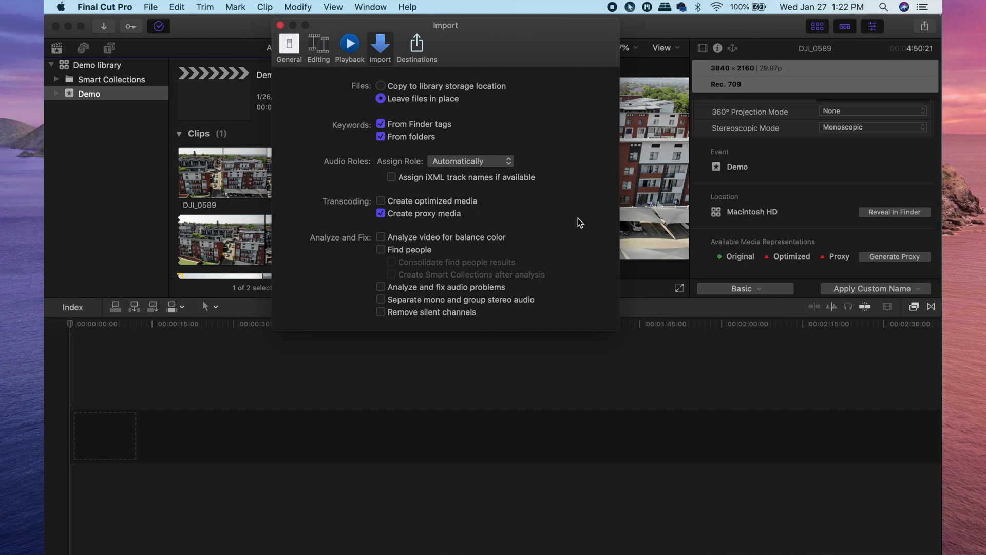
pyautogui.press('super+w')
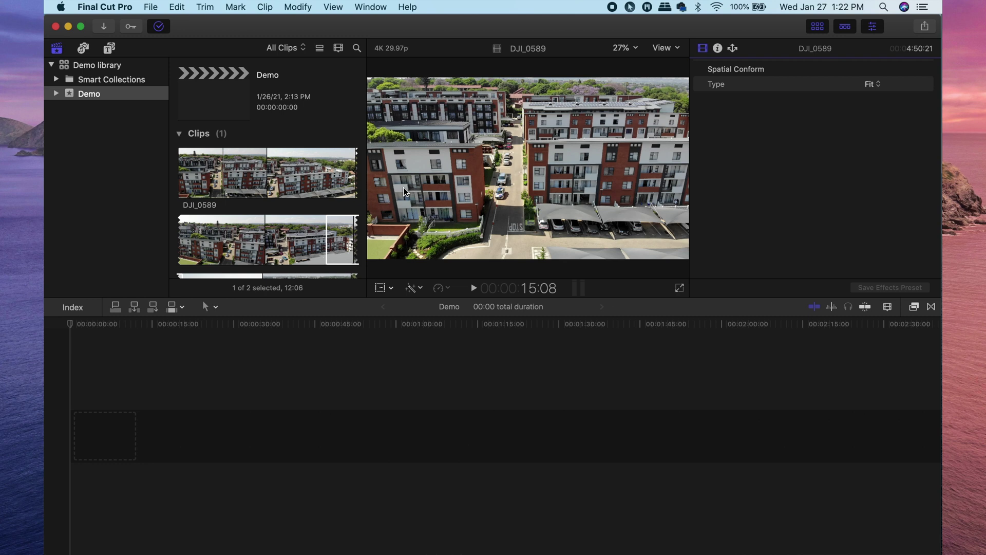
# Skim through the DJI_0589 clip to preview later frames
pyautogui.click(281, 171)
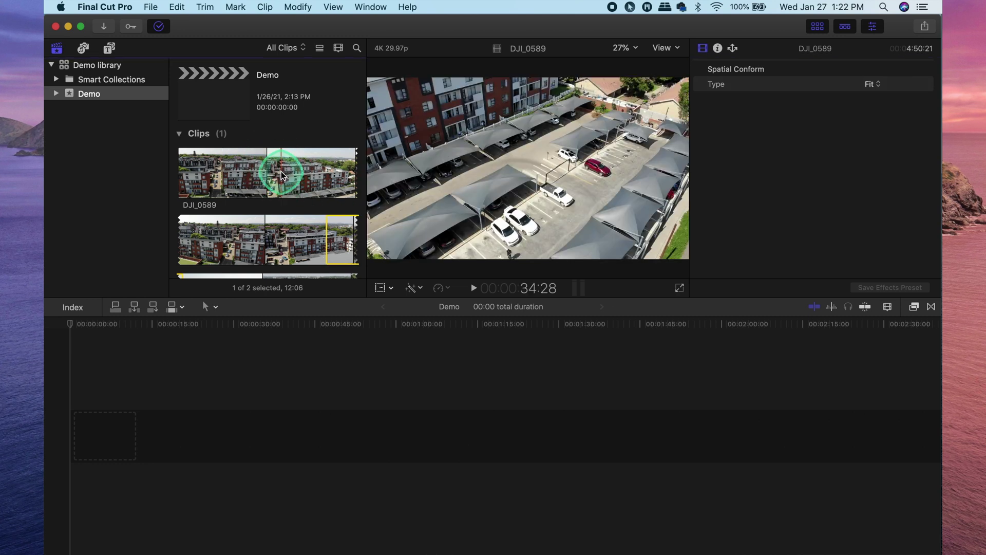
pyautogui.click(284, 181)
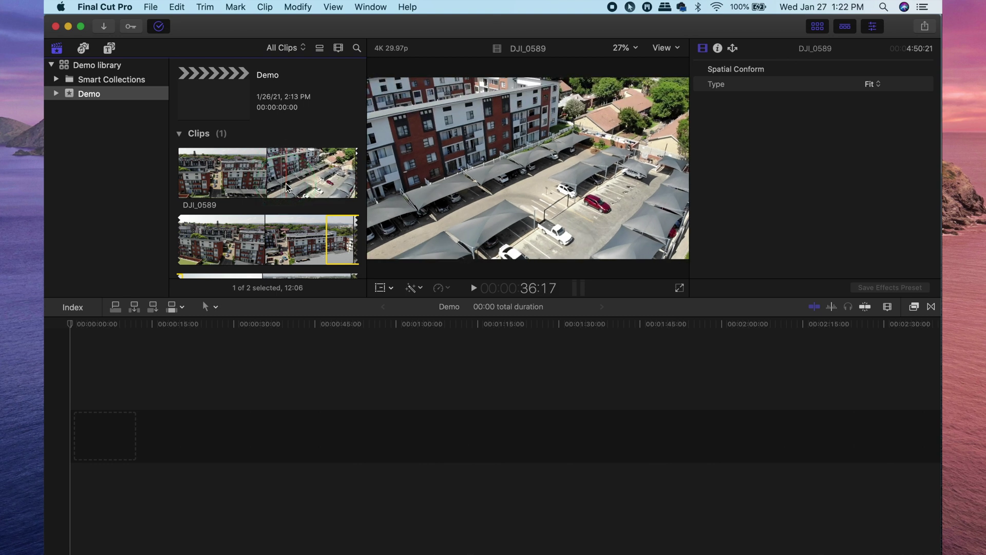
pyautogui.click(465, 110)
pyautogui.click(707, 79)
# Check DJI_0589's Info inspector, where available media shows Original only, Proxy and Optimized missing
pyautogui.click(718, 48)
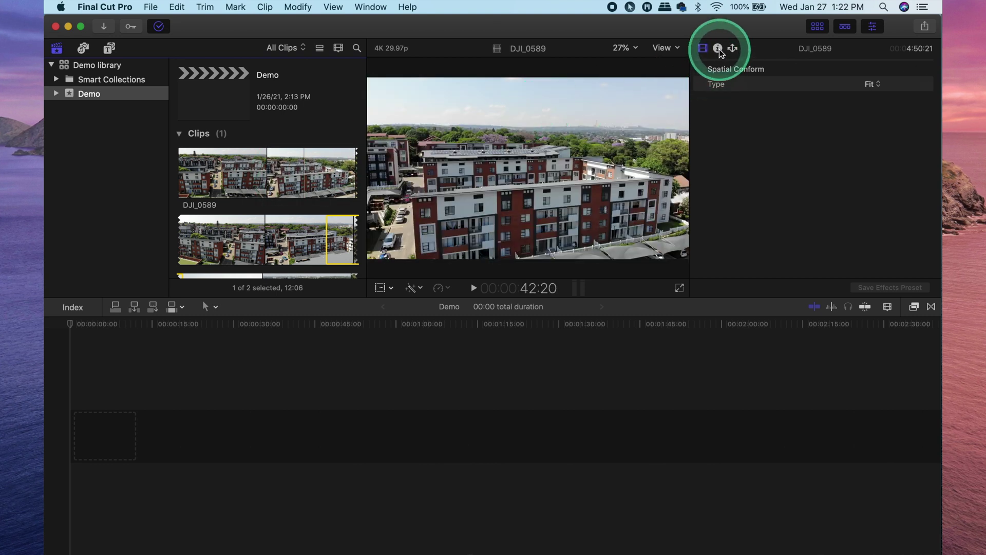
pyautogui.click(754, 198)
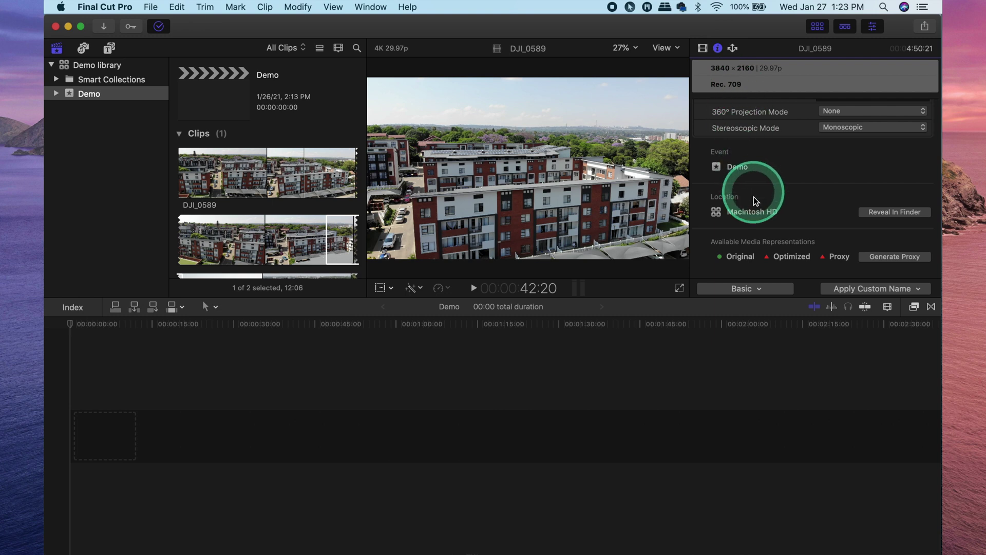
pyautogui.click(715, 257)
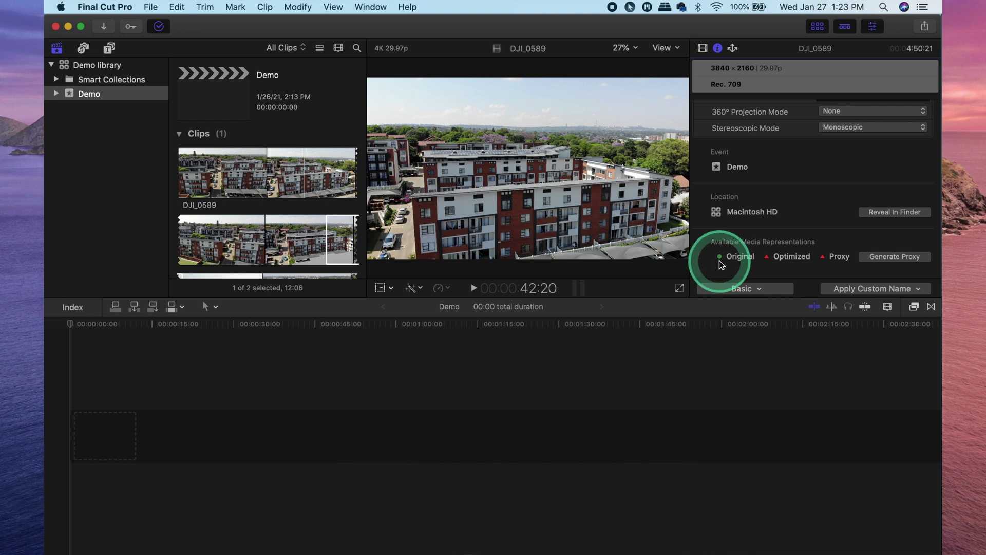
pyautogui.moveTo(718, 261); pyautogui.dragTo(766, 261)
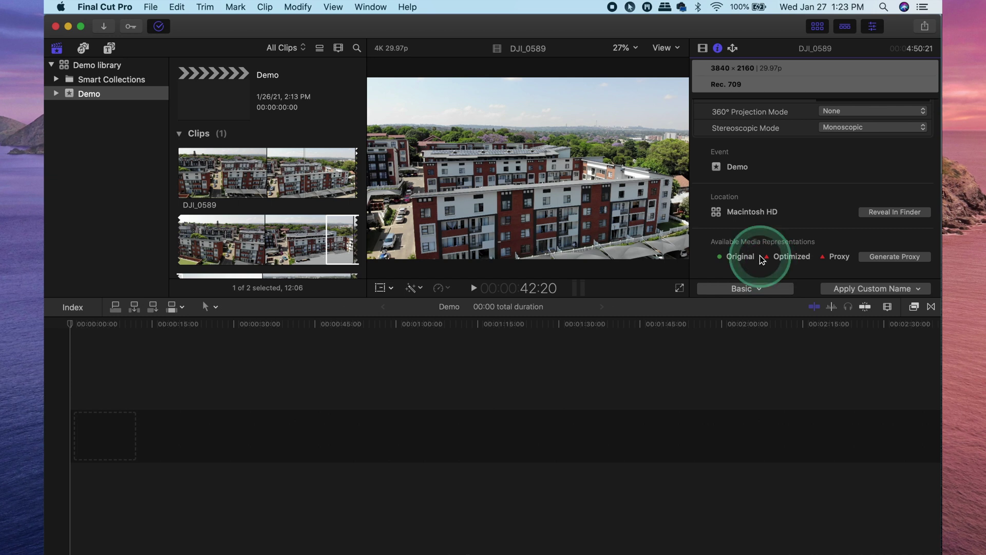
pyautogui.moveTo(760, 255); pyautogui.dragTo(881, 258)
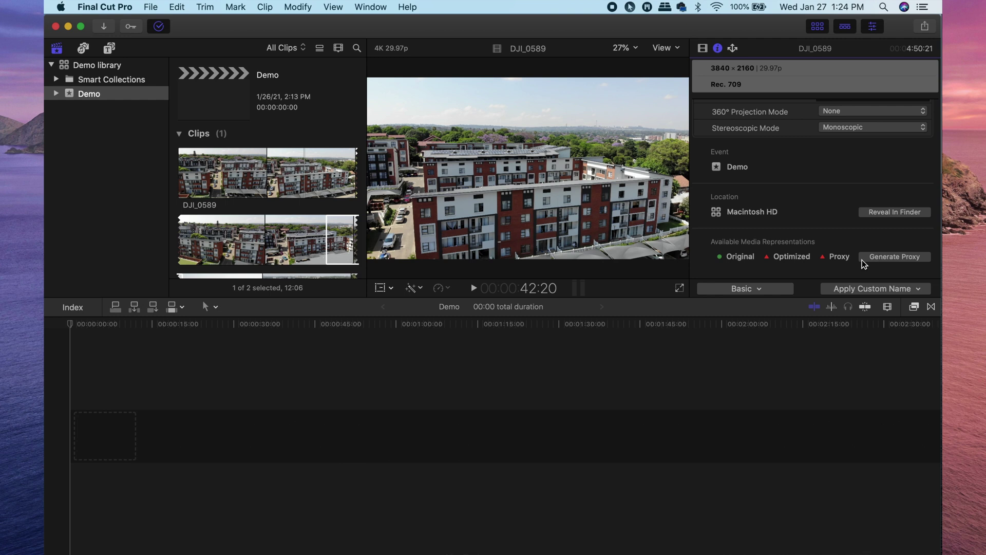
# Start proxy generation for DJI_0589 and check its progress (about 1%) in Background Tasks
pyautogui.click(877, 257)
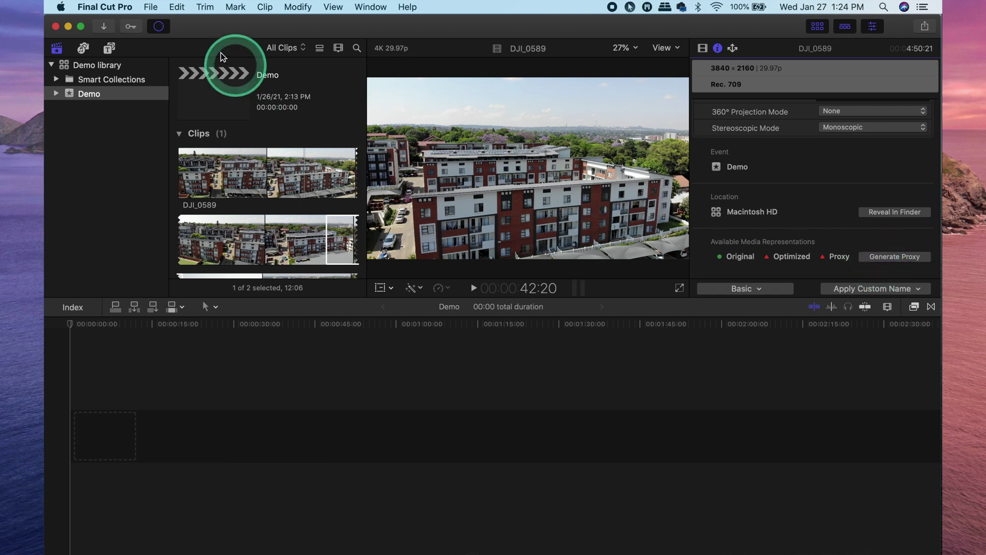
pyautogui.click(159, 27)
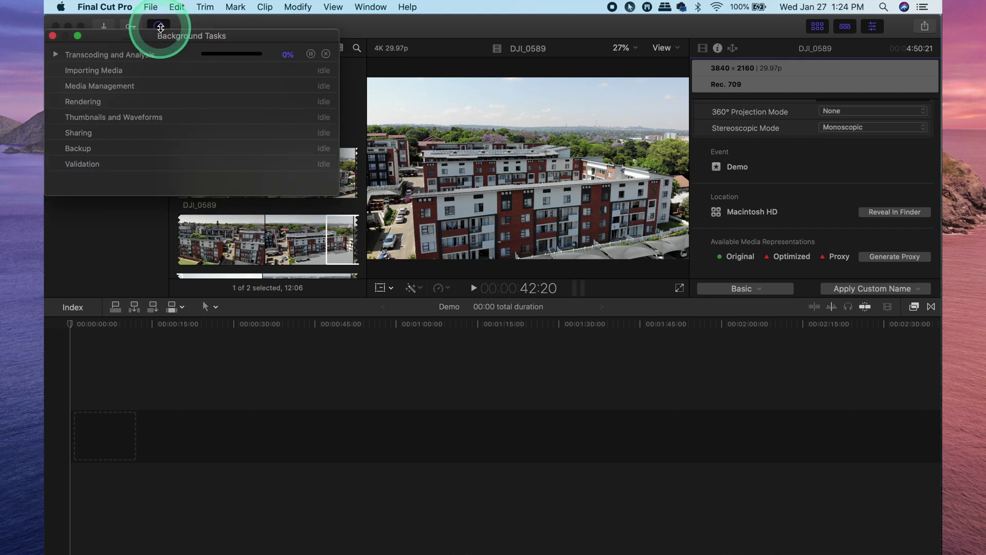
pyautogui.click(55, 55)
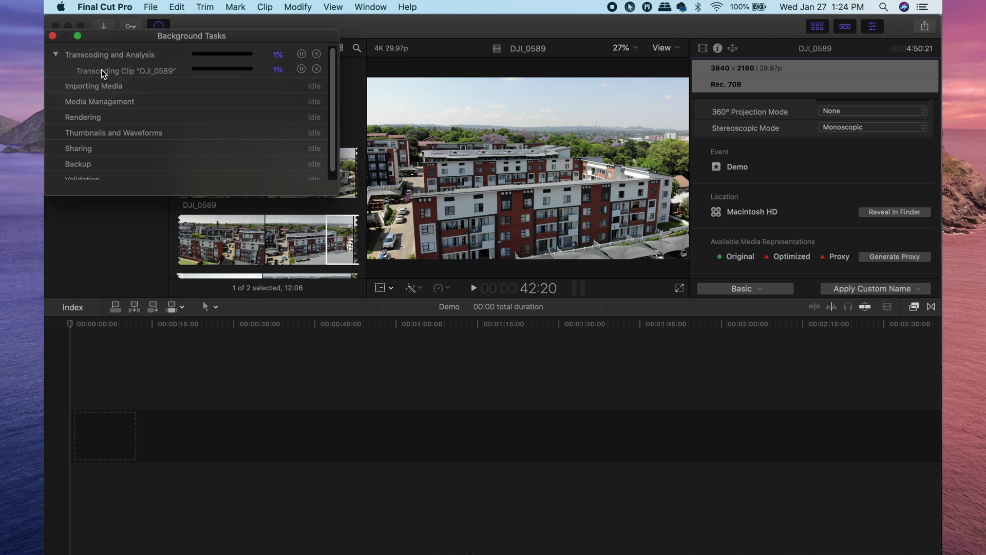
pyautogui.click(53, 37)
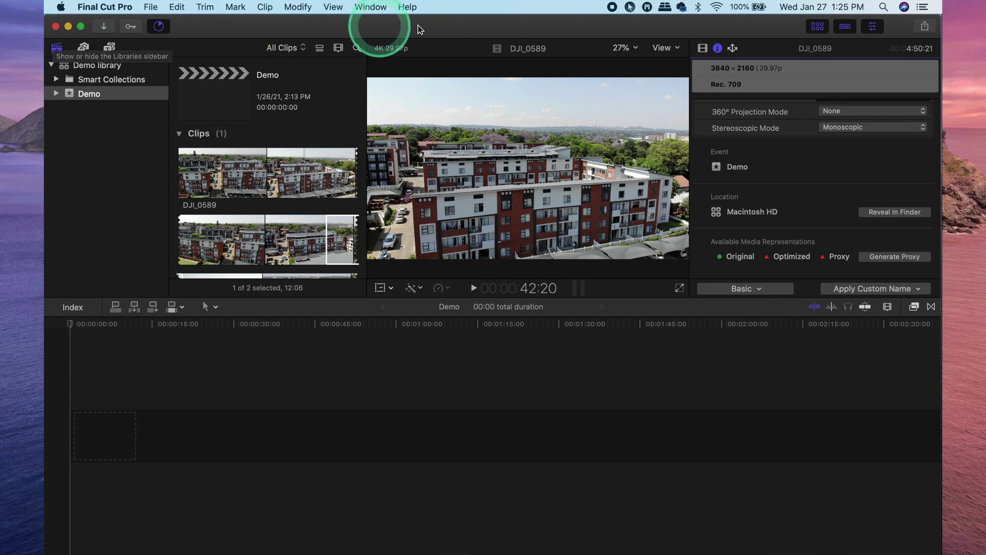
# Set the viewer to play back Proxy media
pyautogui.click(675, 49)
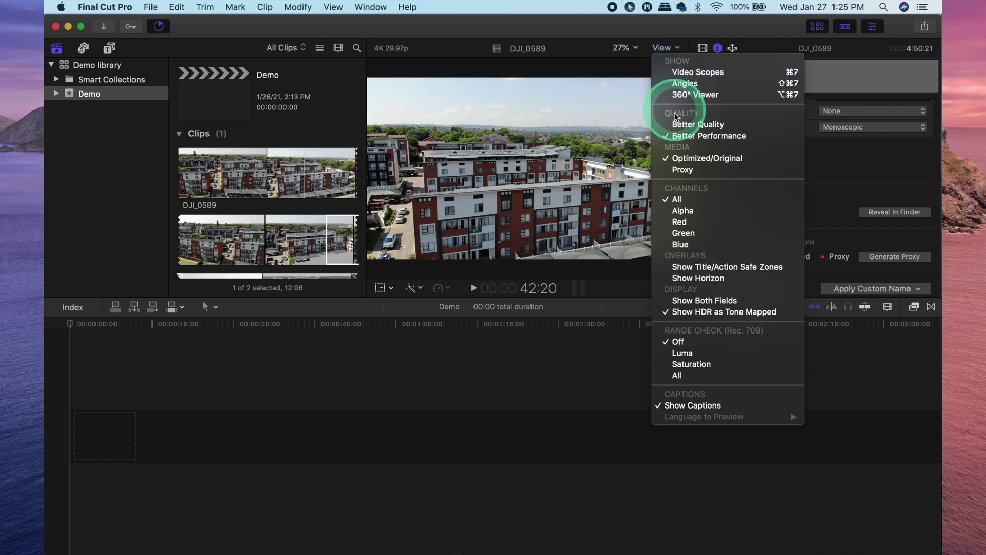
pyautogui.click(675, 169)
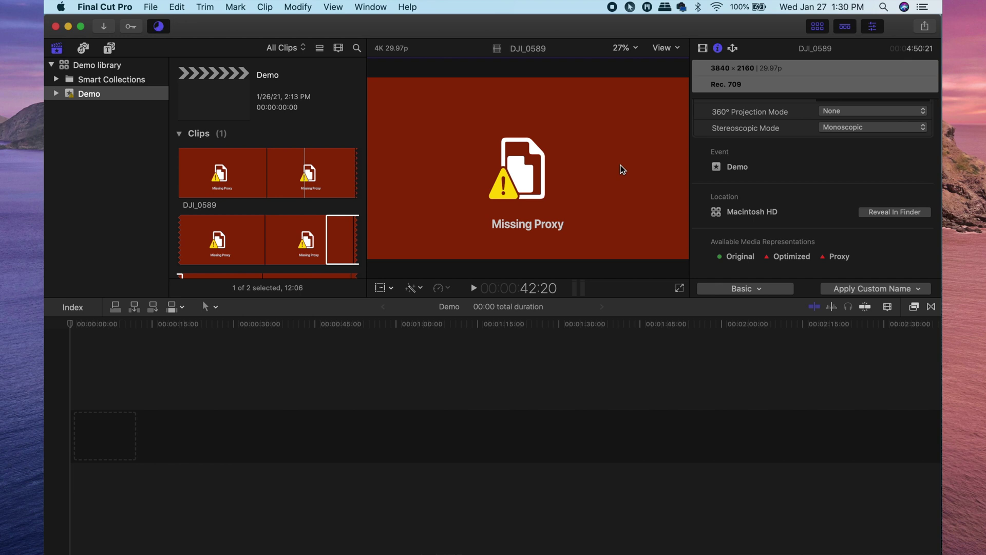
# Check the Background Tasks window for the finished DJI_0589 proxy, then close it
pyautogui.press('super+9')
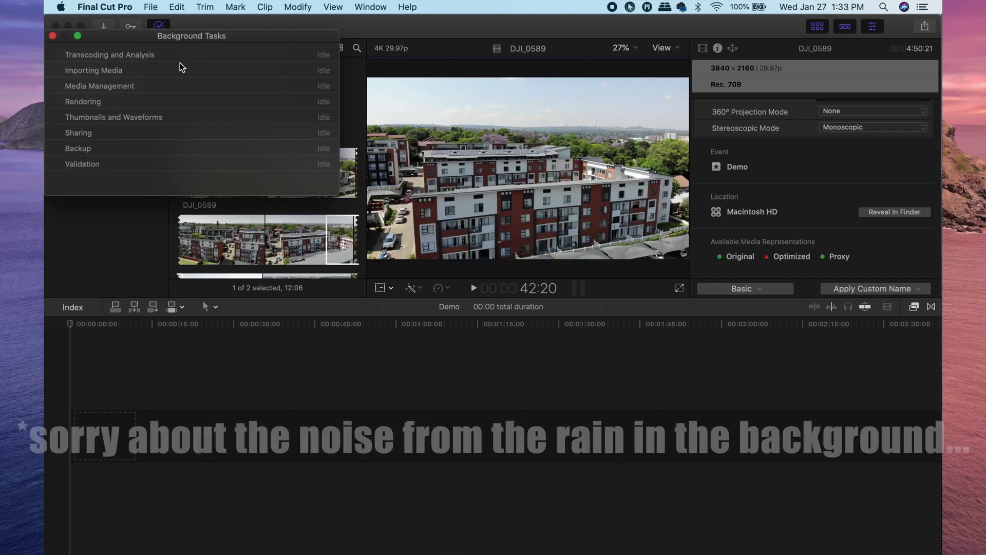
pyautogui.click(159, 61)
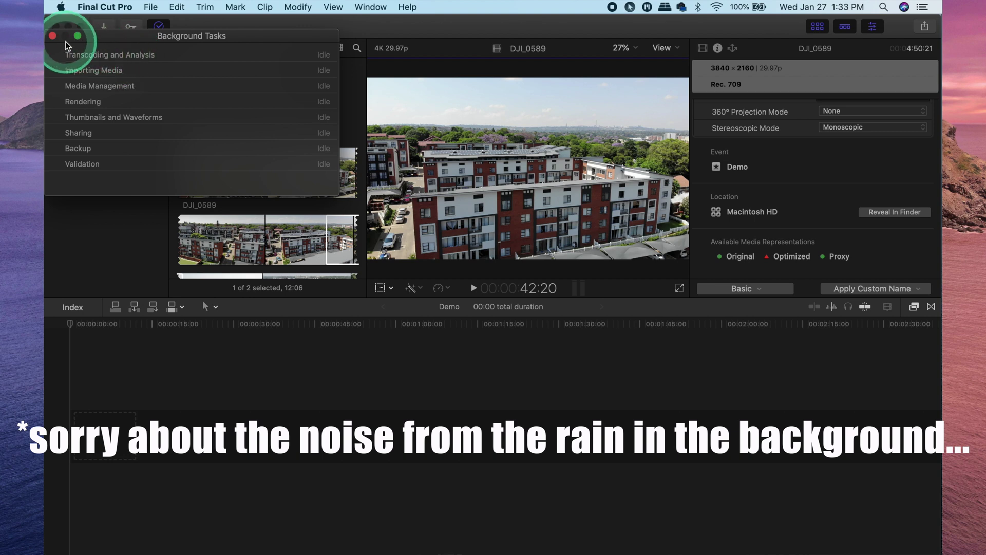
pyautogui.click(52, 35)
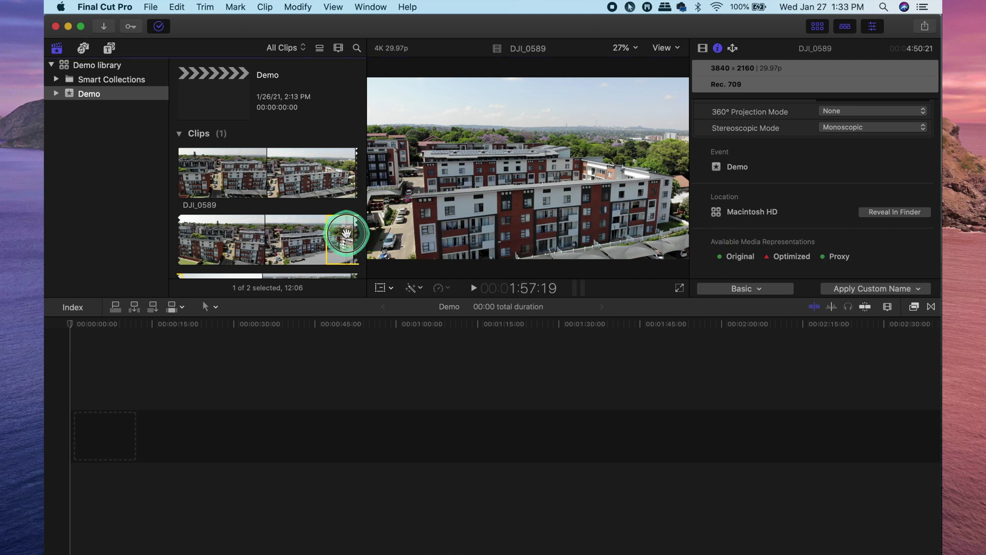
# Add the DJI_0589 clip to the empty Demo project timeline and return the playhead to the start
pyautogui.moveTo(341, 231); pyautogui.dragTo(103, 425)
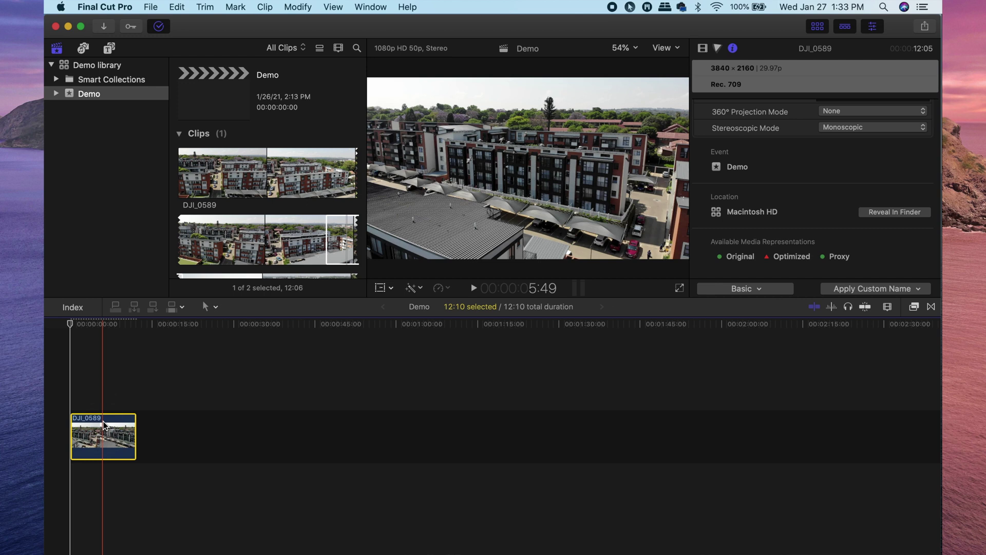
pyautogui.click(128, 449)
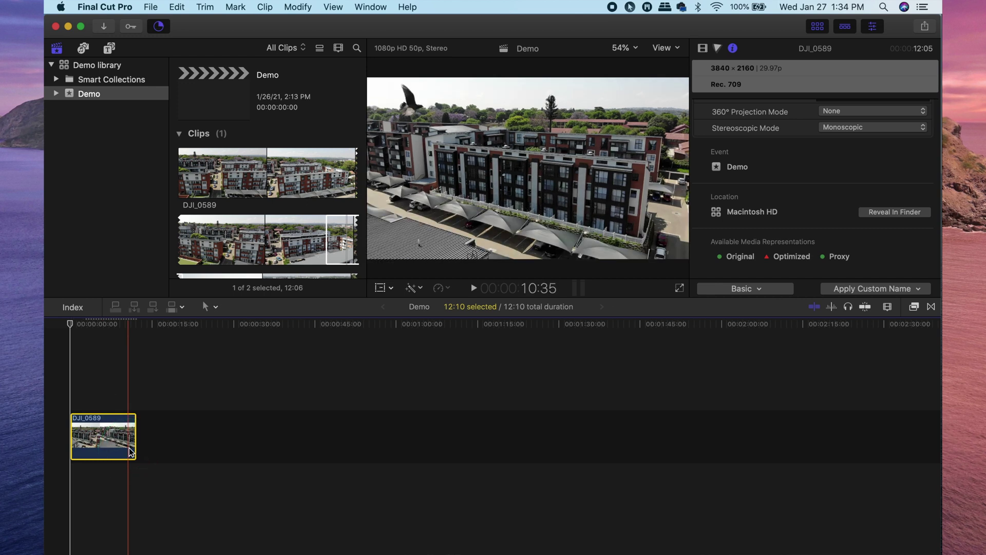
pyautogui.press('Home')
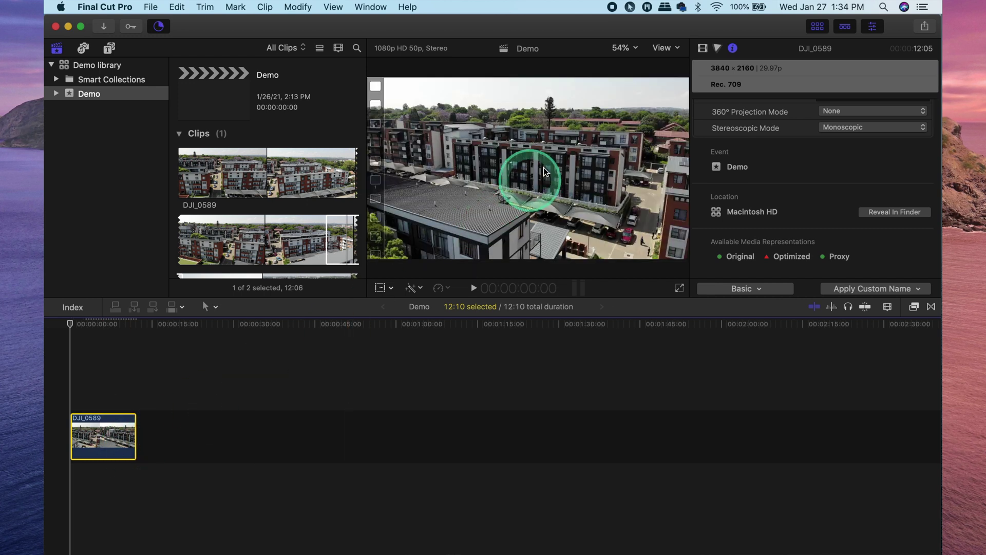
pyautogui.click(674, 53)
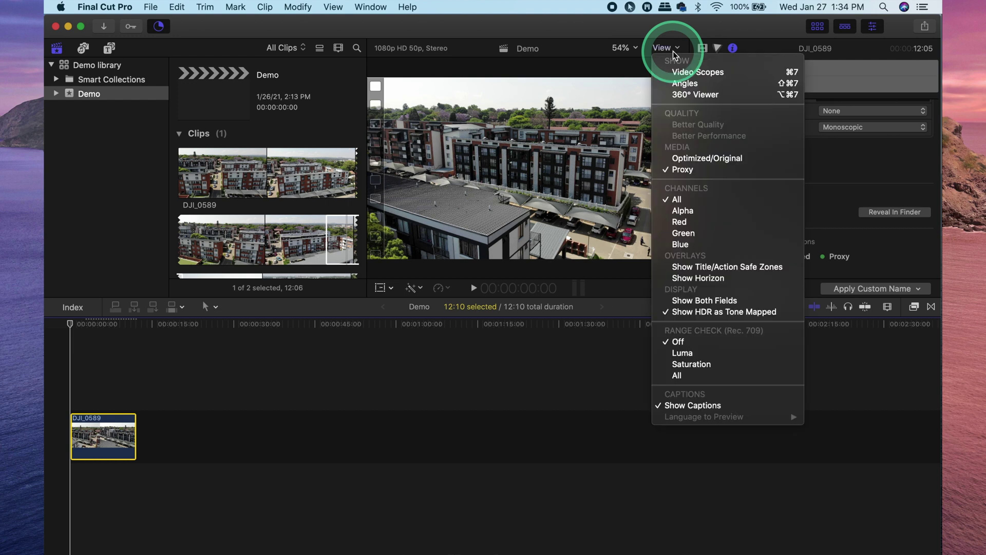
pyautogui.click(679, 159)
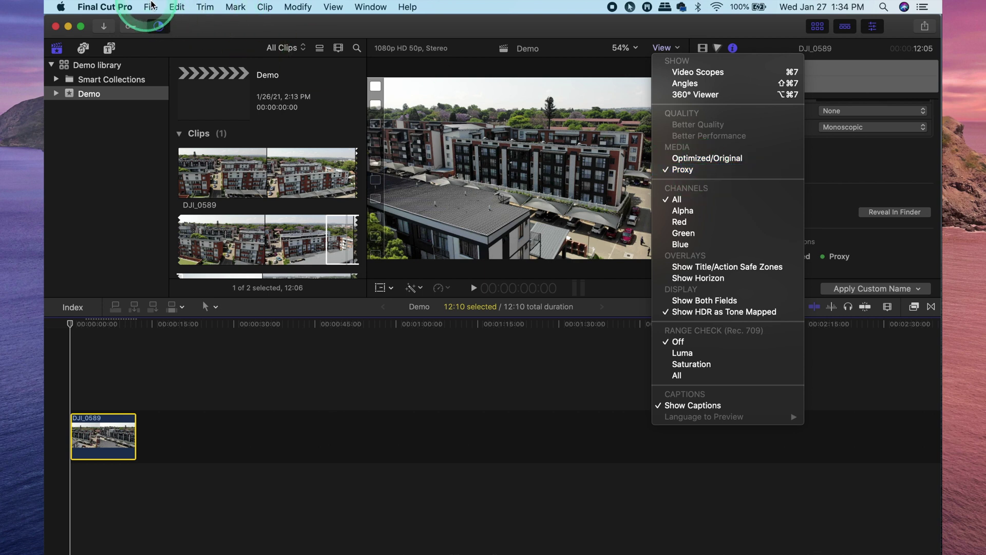
# Start a Master File export of Demo and cancel the proxy-media output warning
pyautogui.click(152, 7)
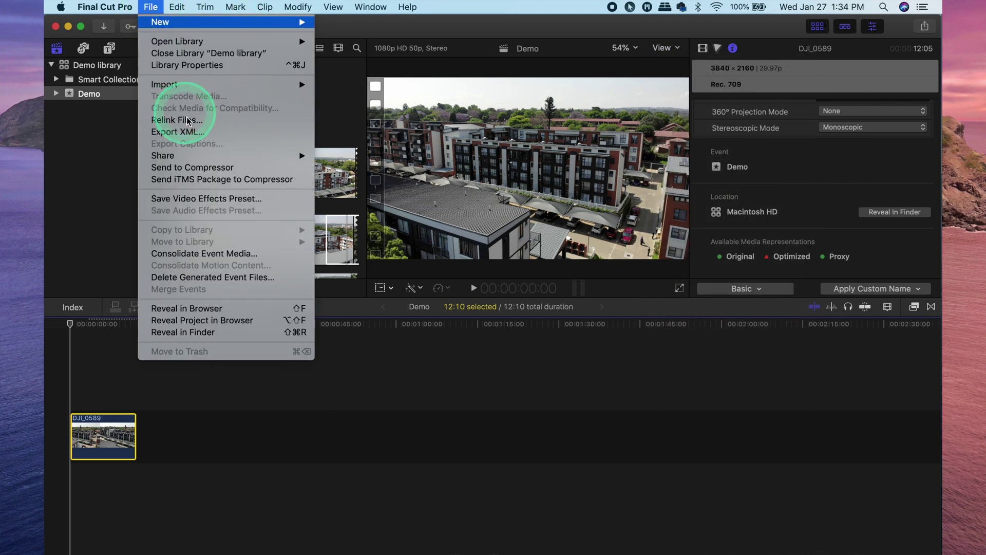
pyautogui.moveTo(208, 152)
pyautogui.click(372, 164)
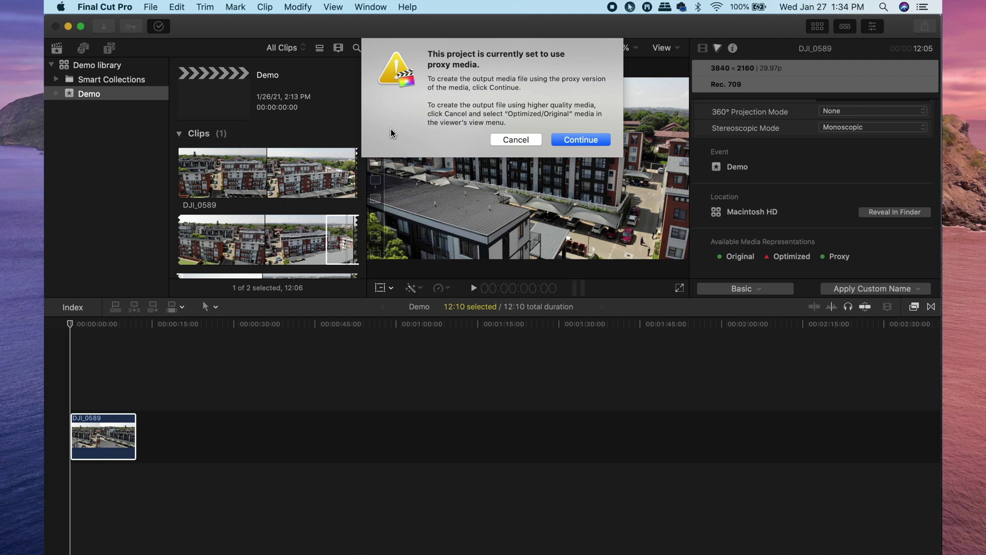
pyautogui.click(515, 139)
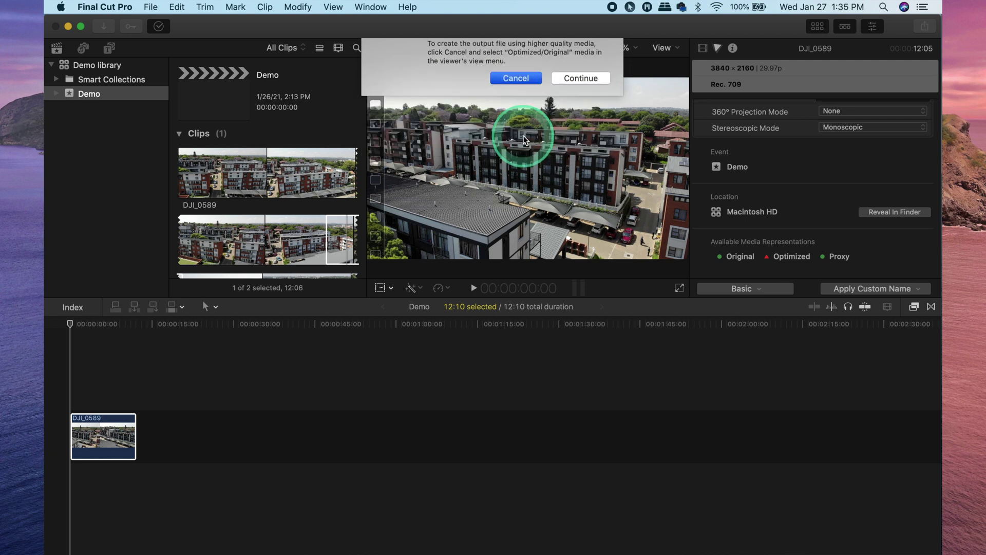
pyautogui.click(663, 47)
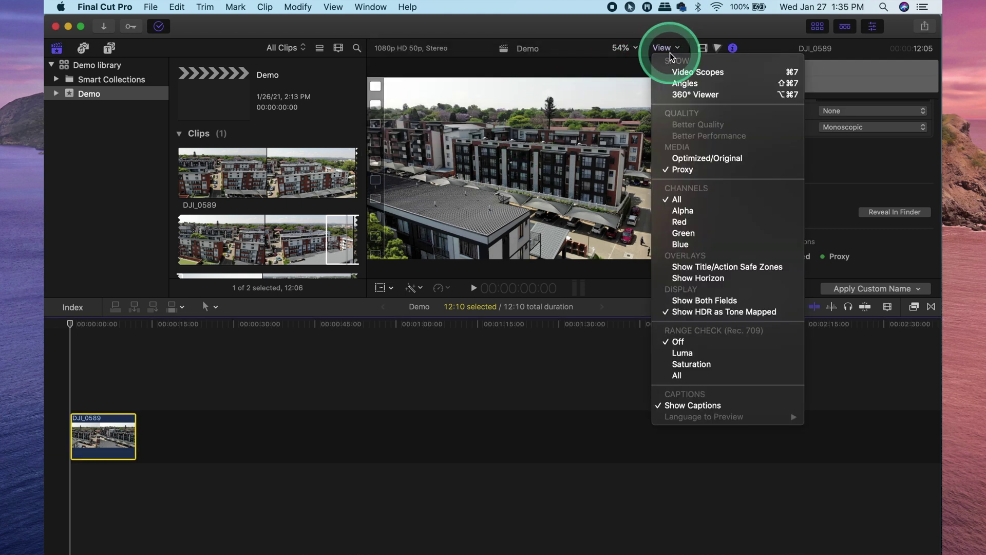
# Switch playback to Optimized/Original media, then cancel an Apple Devices 1080p share of Demo
pyautogui.click(667, 158)
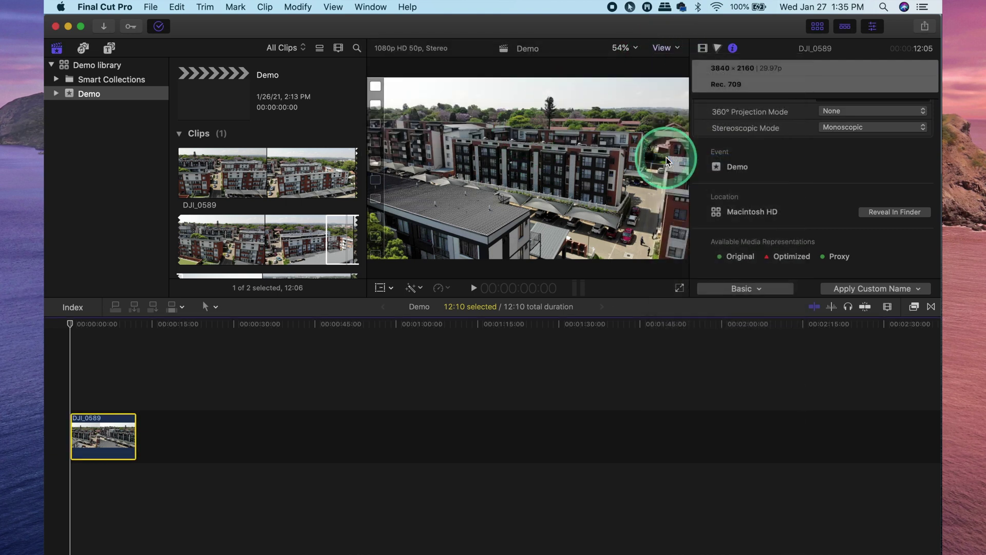
pyautogui.click(150, 6)
pyautogui.click(164, 153)
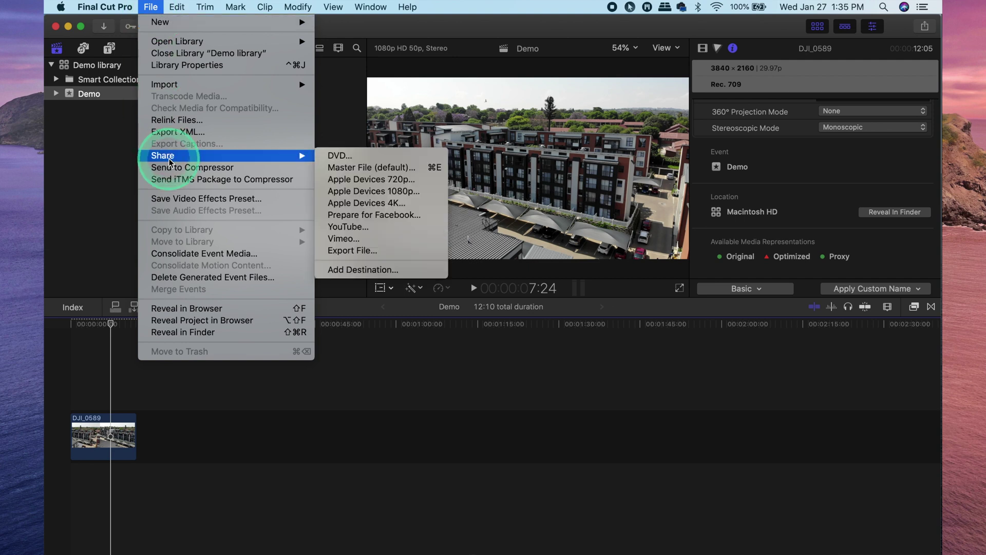
pyautogui.click(362, 193)
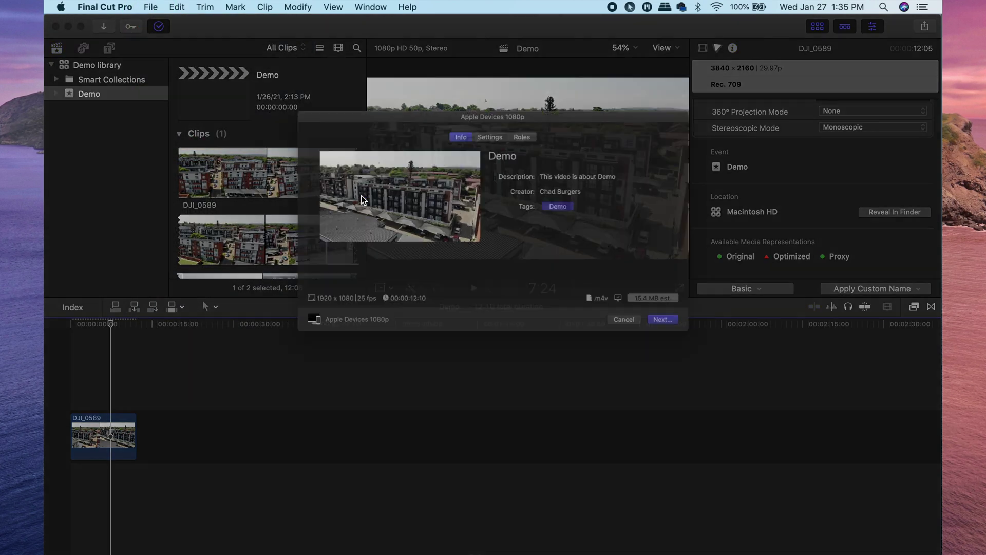
pyautogui.press('Escape')
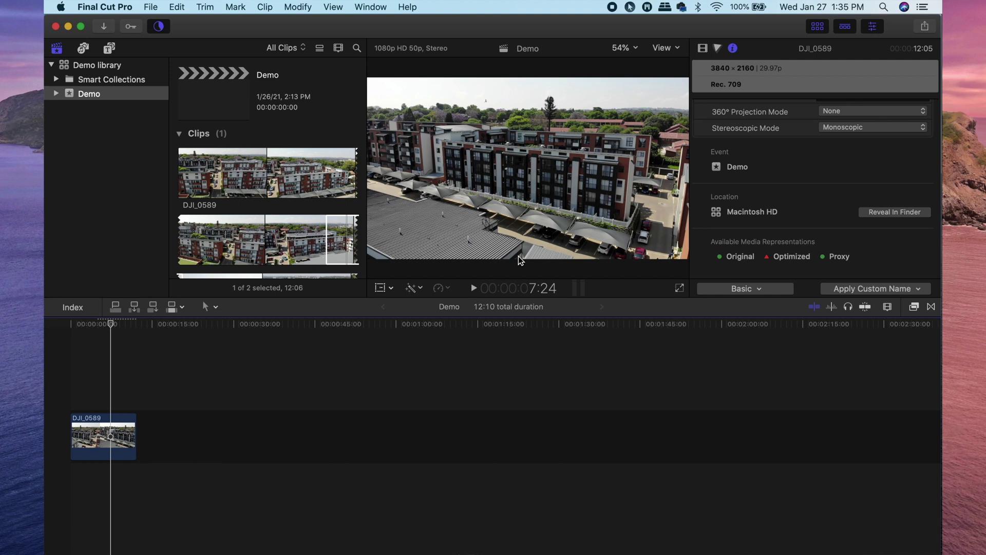
# Delete the Demo project's proxy media via Delete Generated Project Files
pyautogui.click(207, 98)
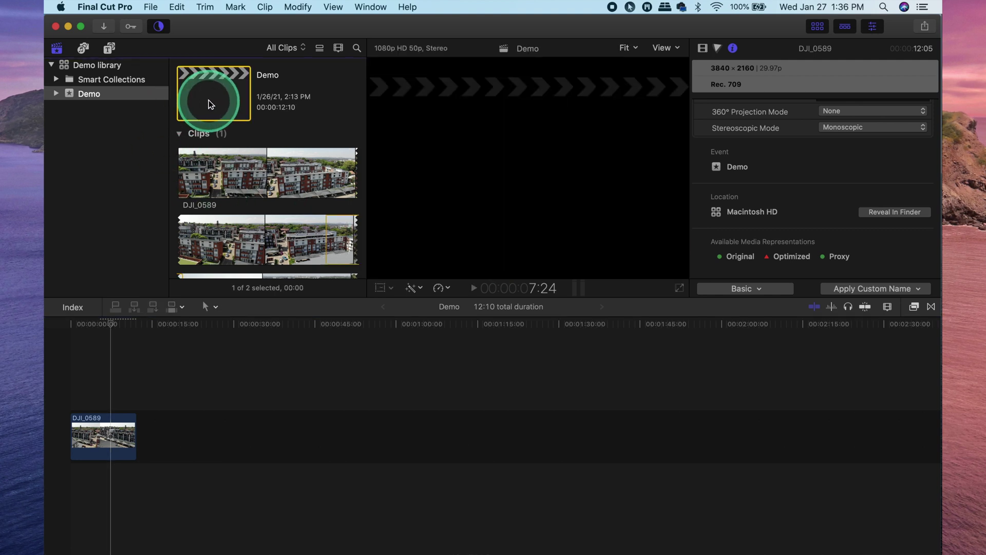
pyautogui.click(152, 7)
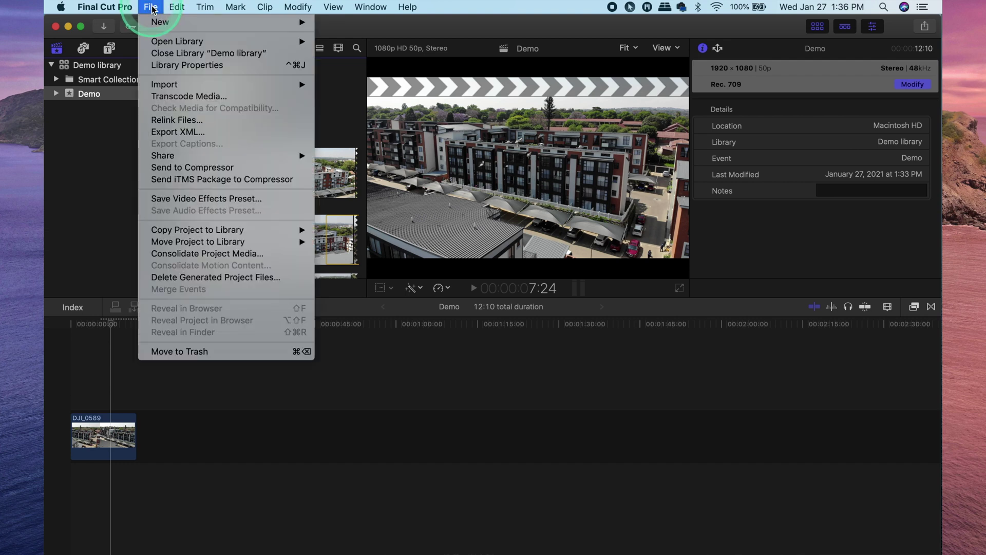
pyautogui.click(211, 278)
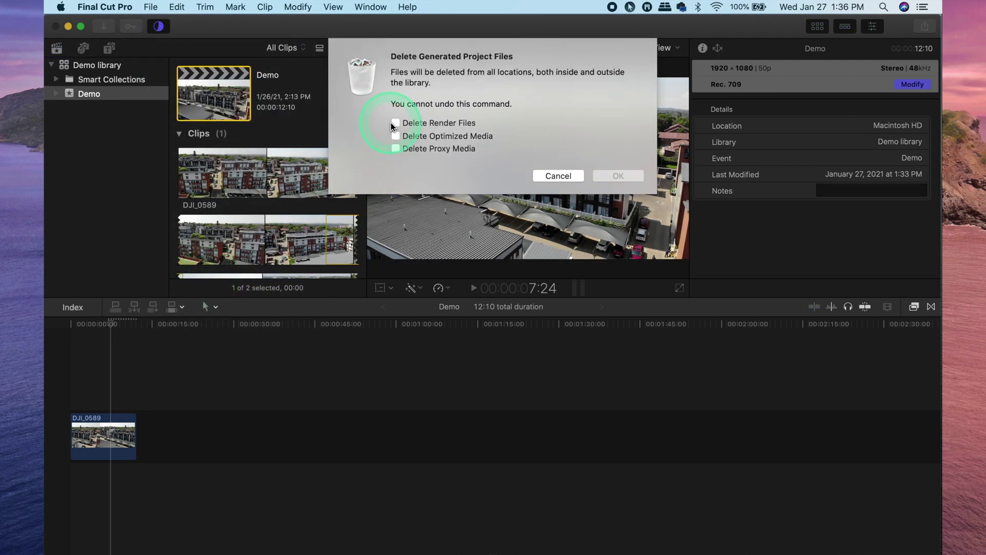
pyautogui.click(397, 135)
pyautogui.click(395, 149)
pyautogui.click(624, 176)
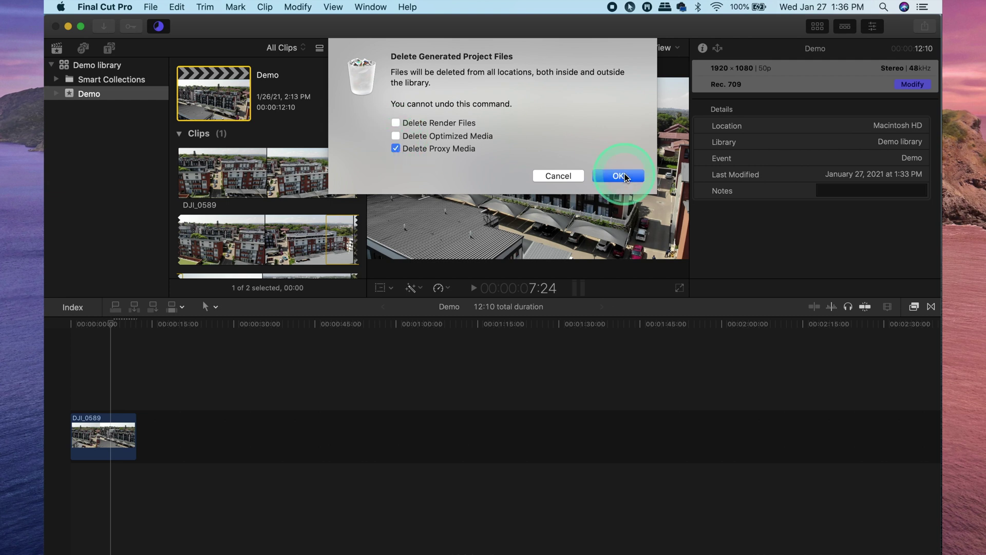